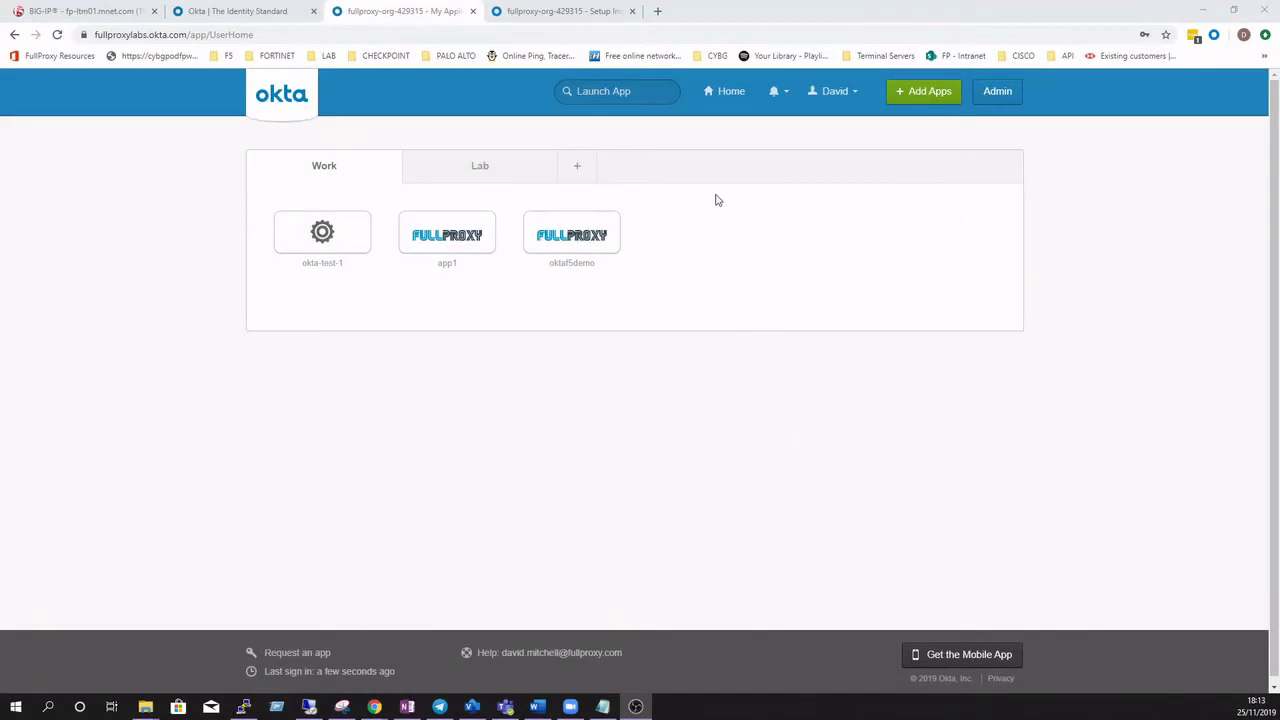
Step: Open the Okta admin console's multifactor settings and activate the Okta Verify factor
{"action": "left_click", "coordinate": [725, 91]}
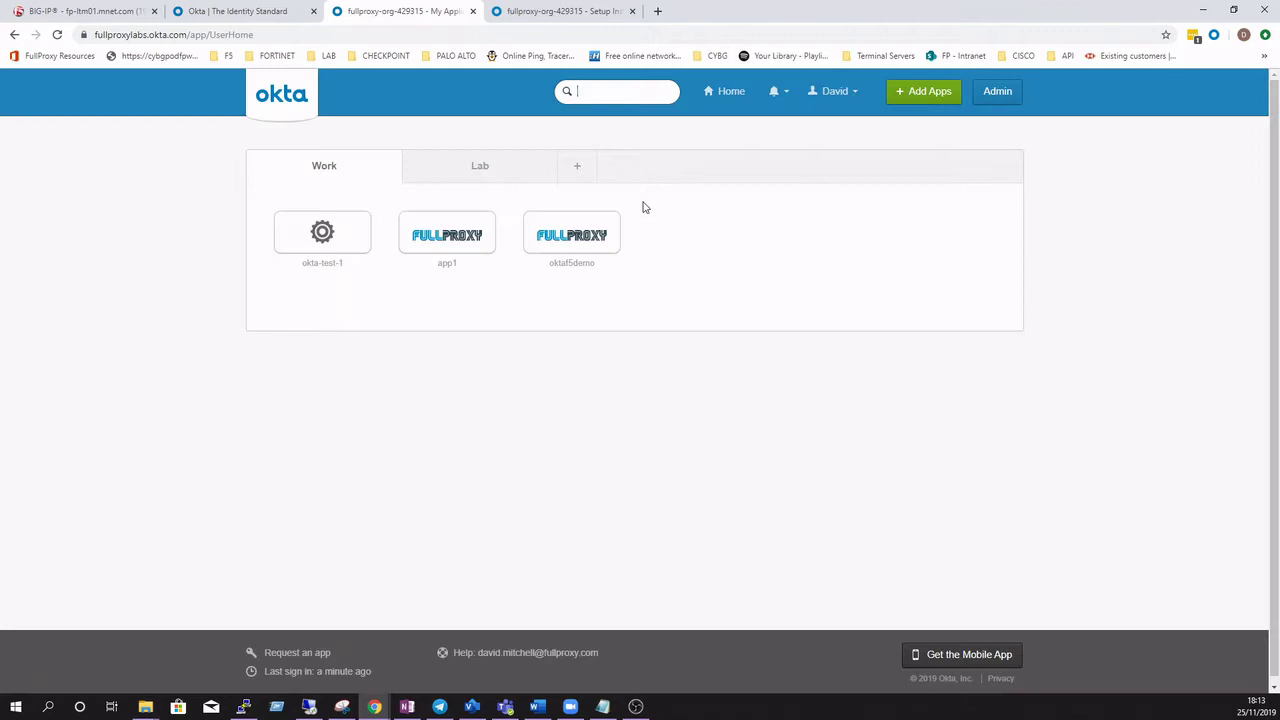
{"action": "left_click", "coordinate": [998, 99]}
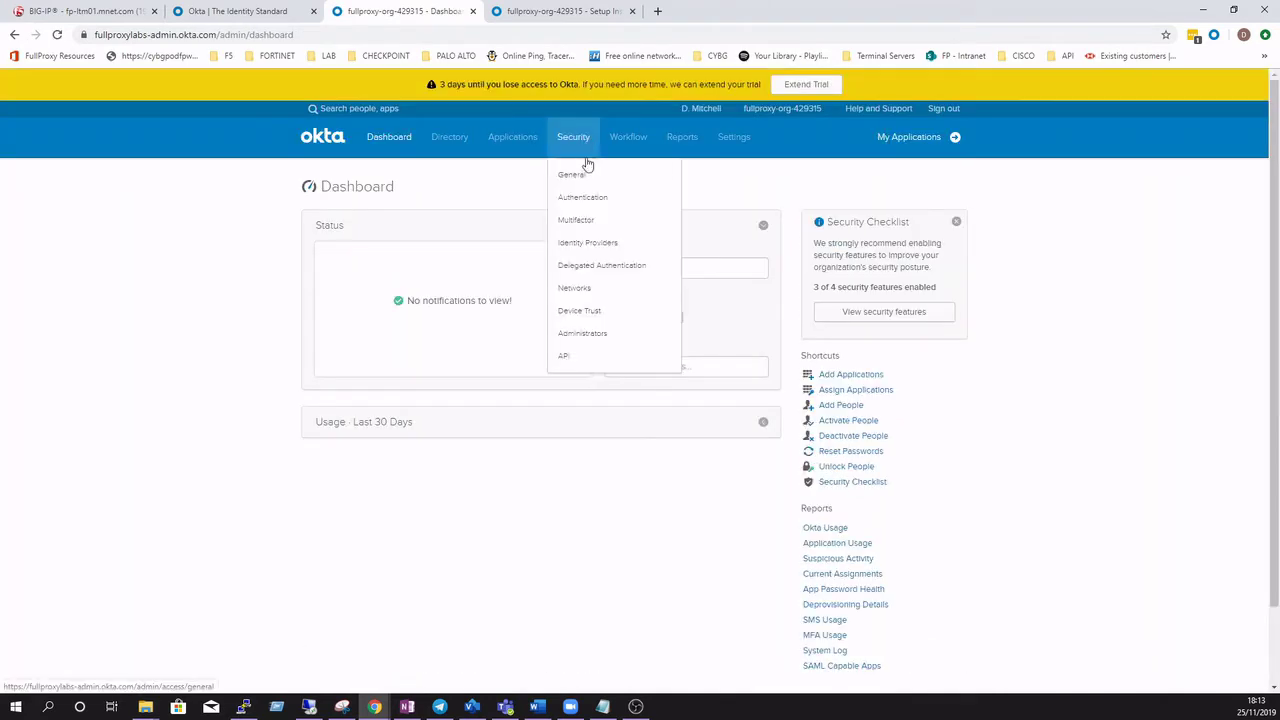
{"action": "left_click", "coordinate": [586, 222]}
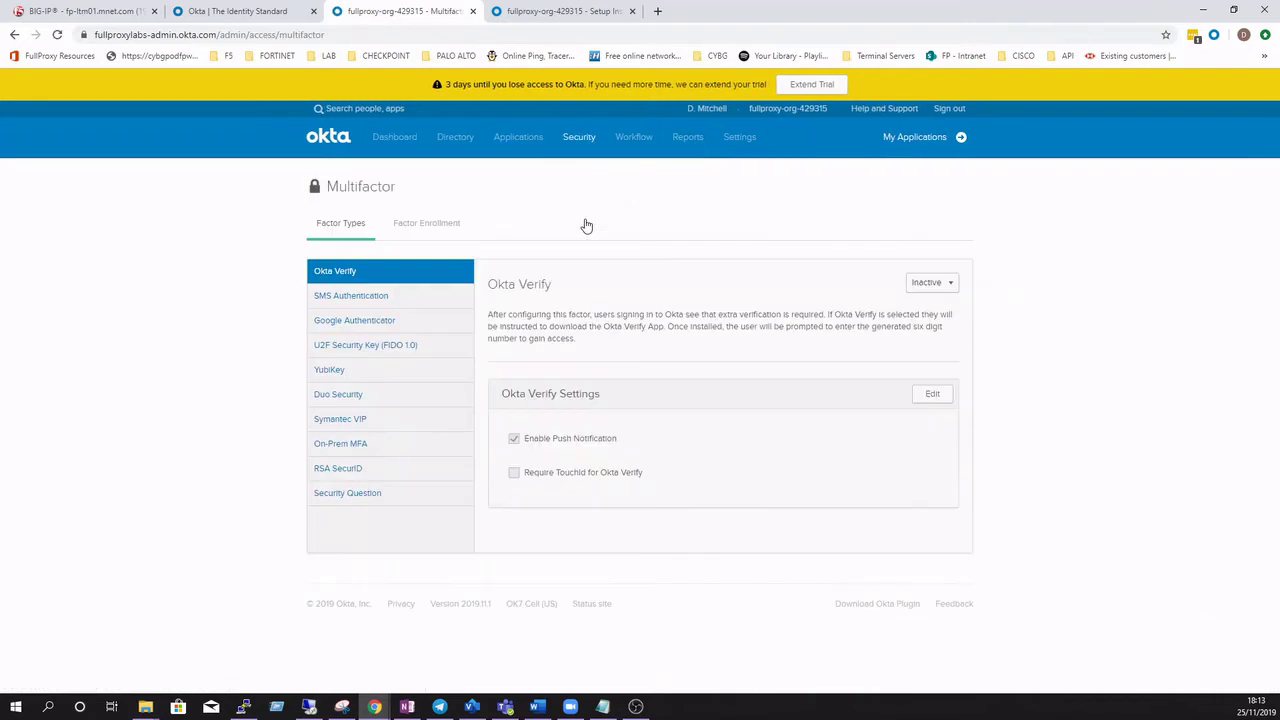
{"action": "left_click", "coordinate": [940, 285]}
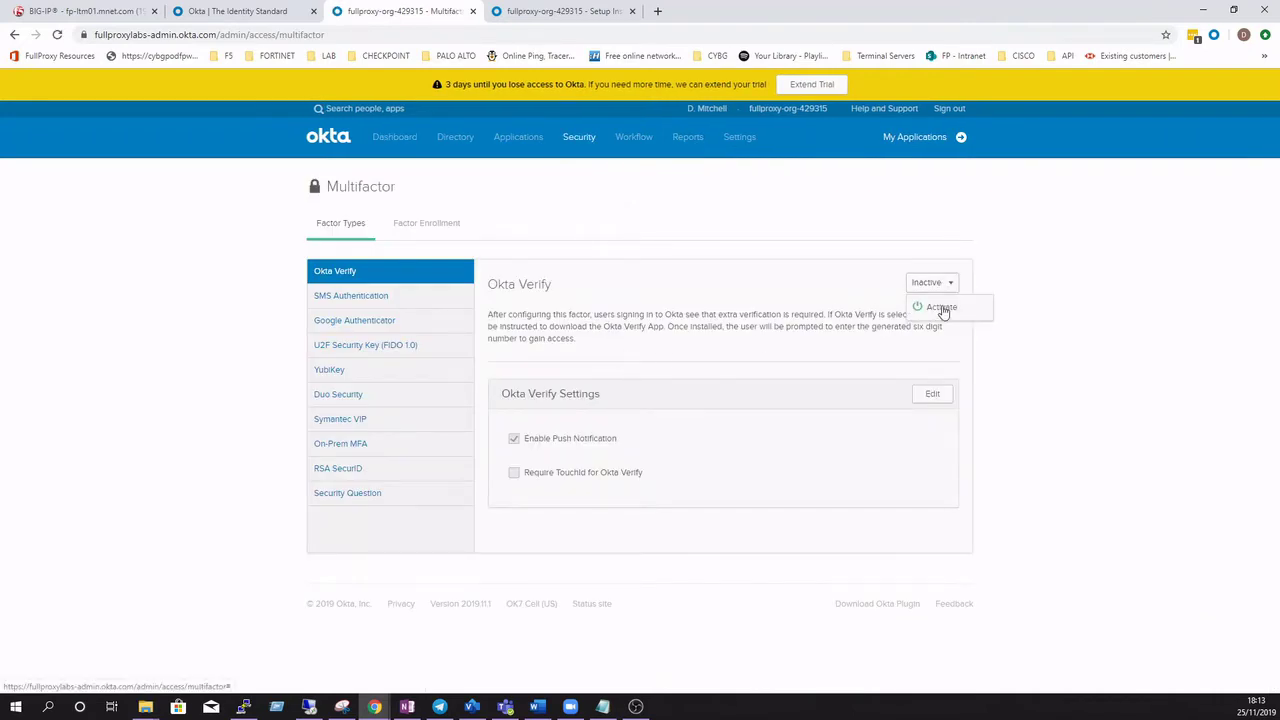
{"action": "left_click", "coordinate": [942, 309]}
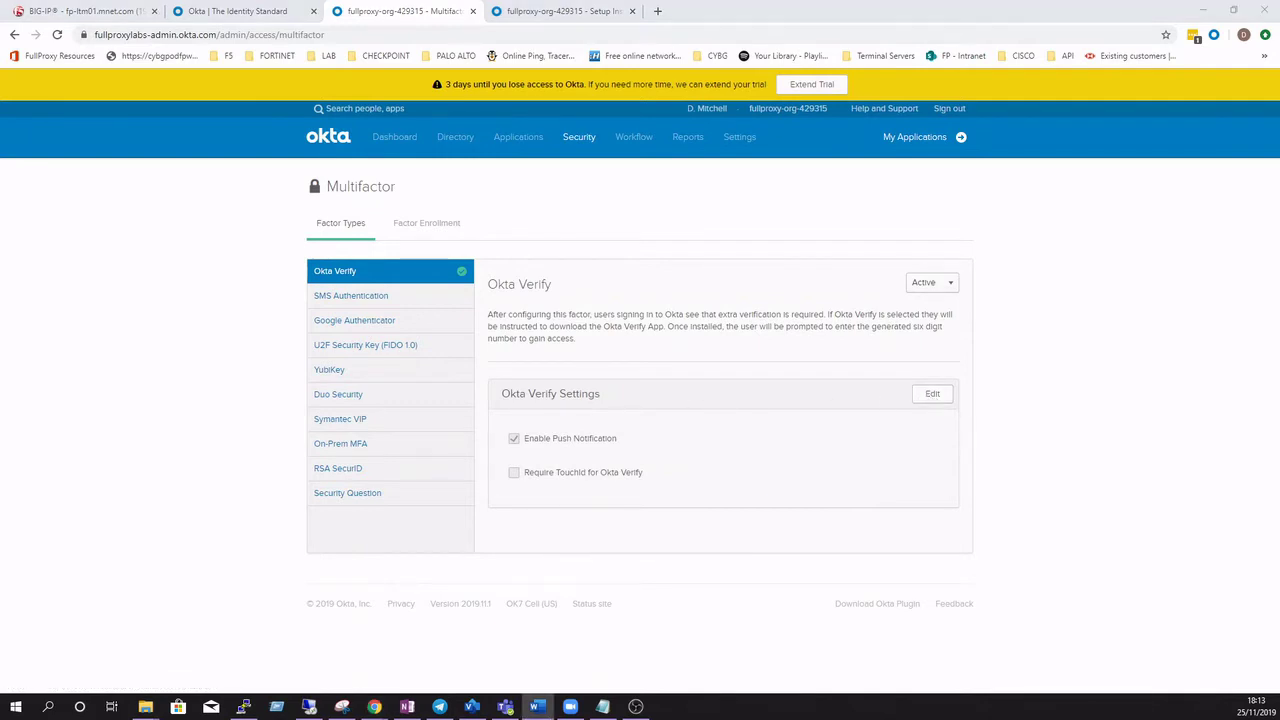
Step: Open the oktaf5demo application's sign-on settings and go to its Sign On Policy
{"action": "mouse_move", "coordinate": [500, 137]}
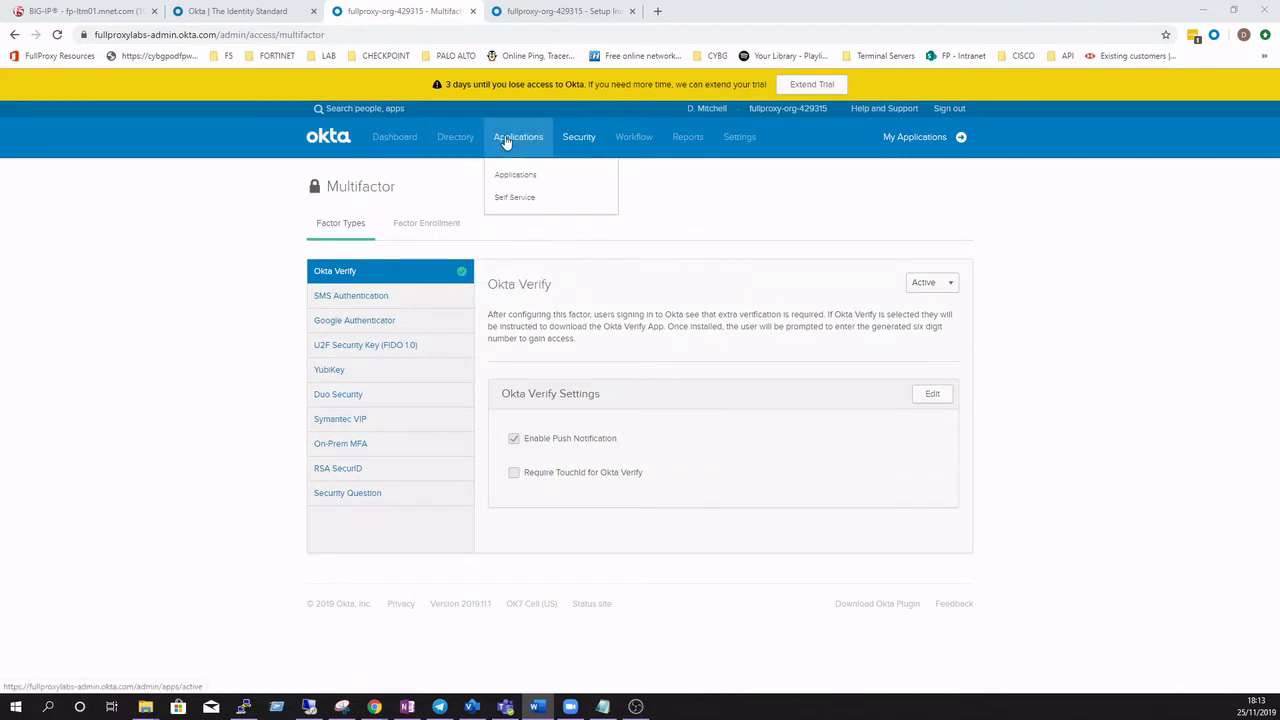
{"action": "left_click", "coordinate": [524, 178]}
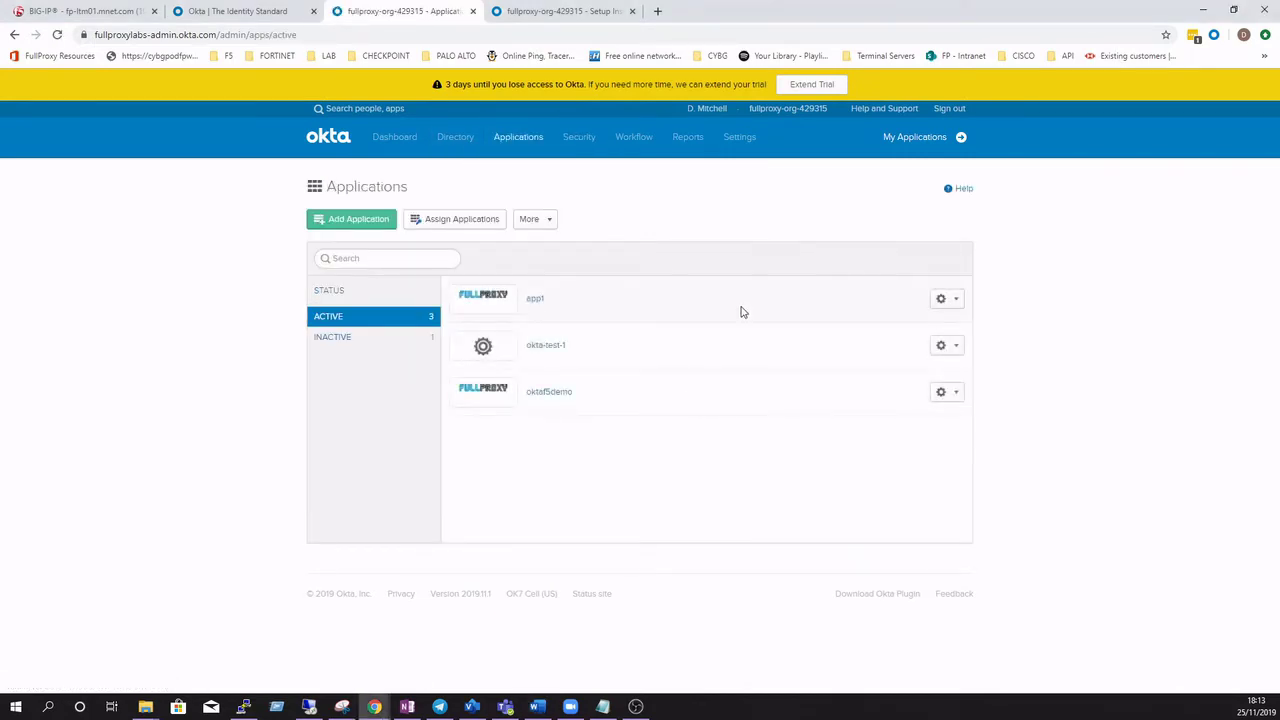
{"action": "left_click", "coordinate": [543, 394]}
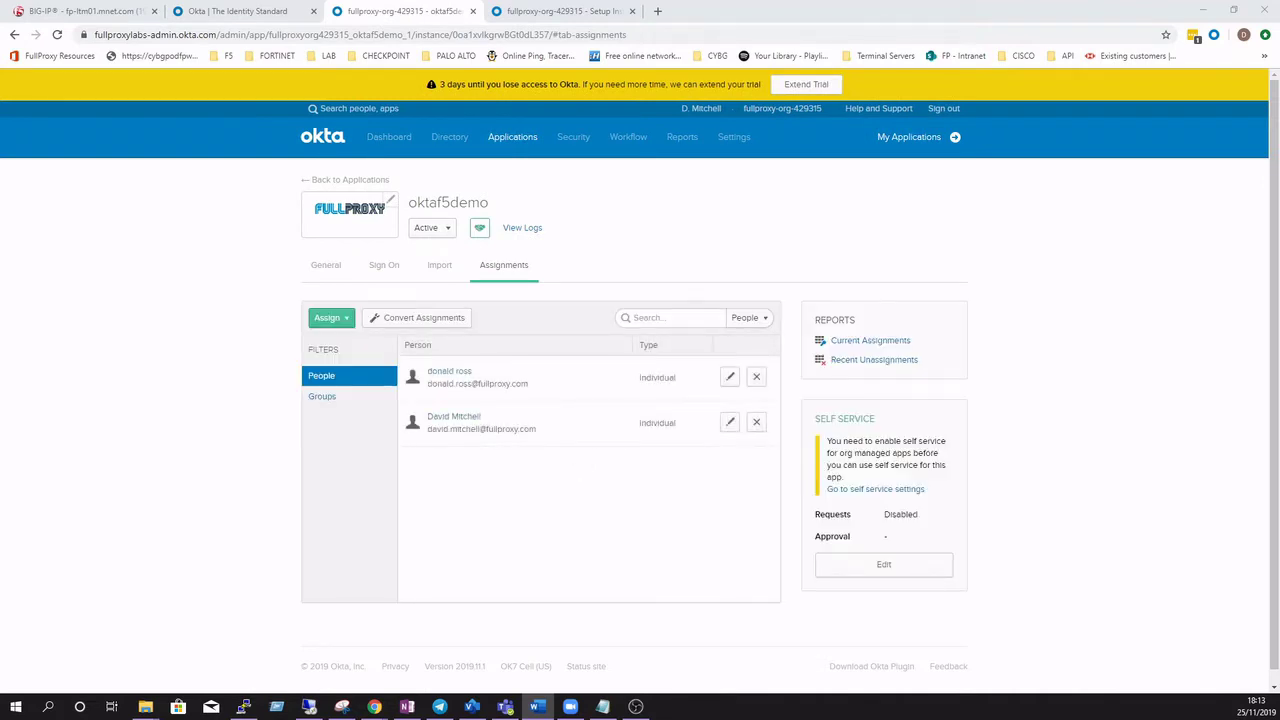
{"action": "left_click", "coordinate": [388, 270]}
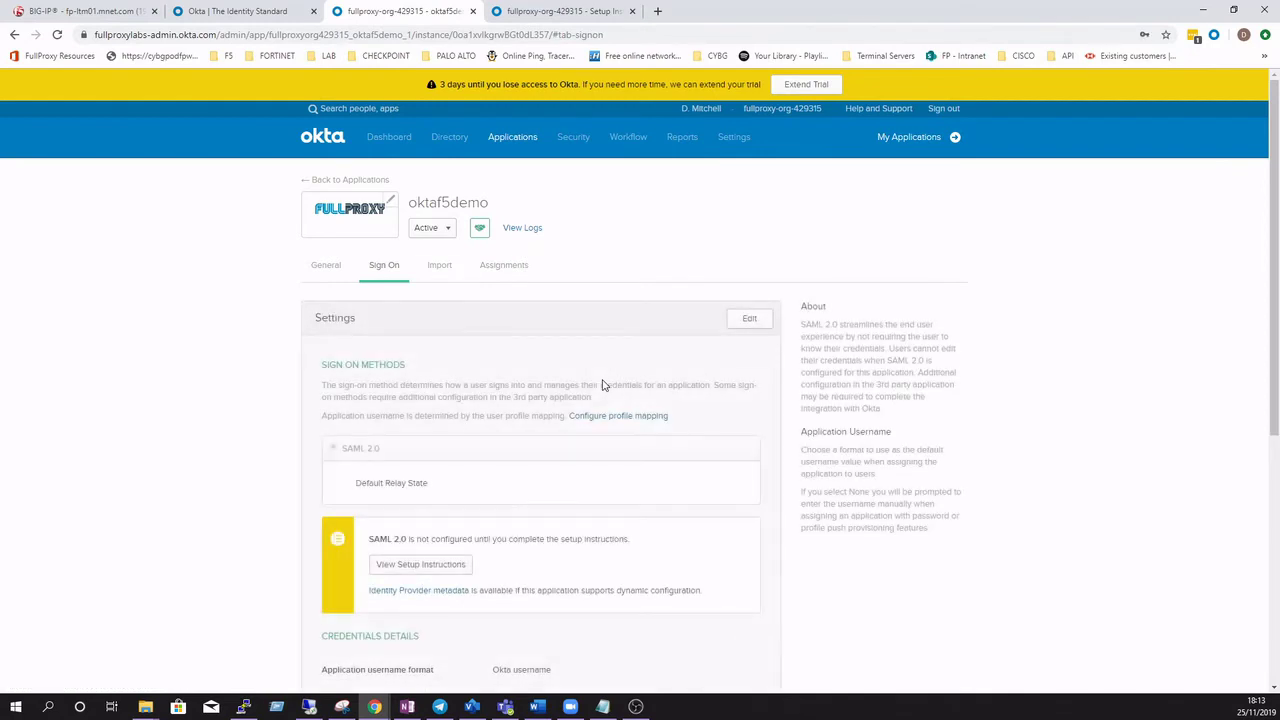
{"action": "scroll", "coordinate": [602, 385], "scroll_direction": "down", "scroll_amount": 3}
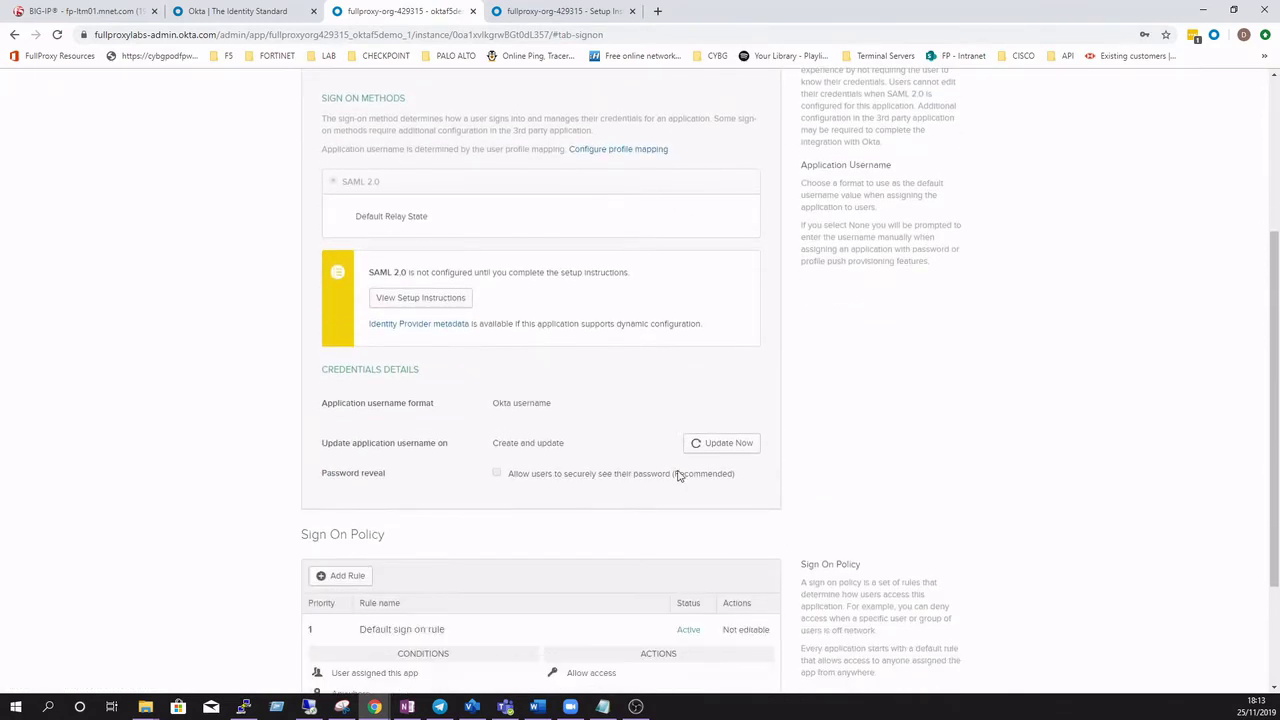
{"action": "scroll", "coordinate": [660, 470], "scroll_direction": "down", "scroll_amount": 2}
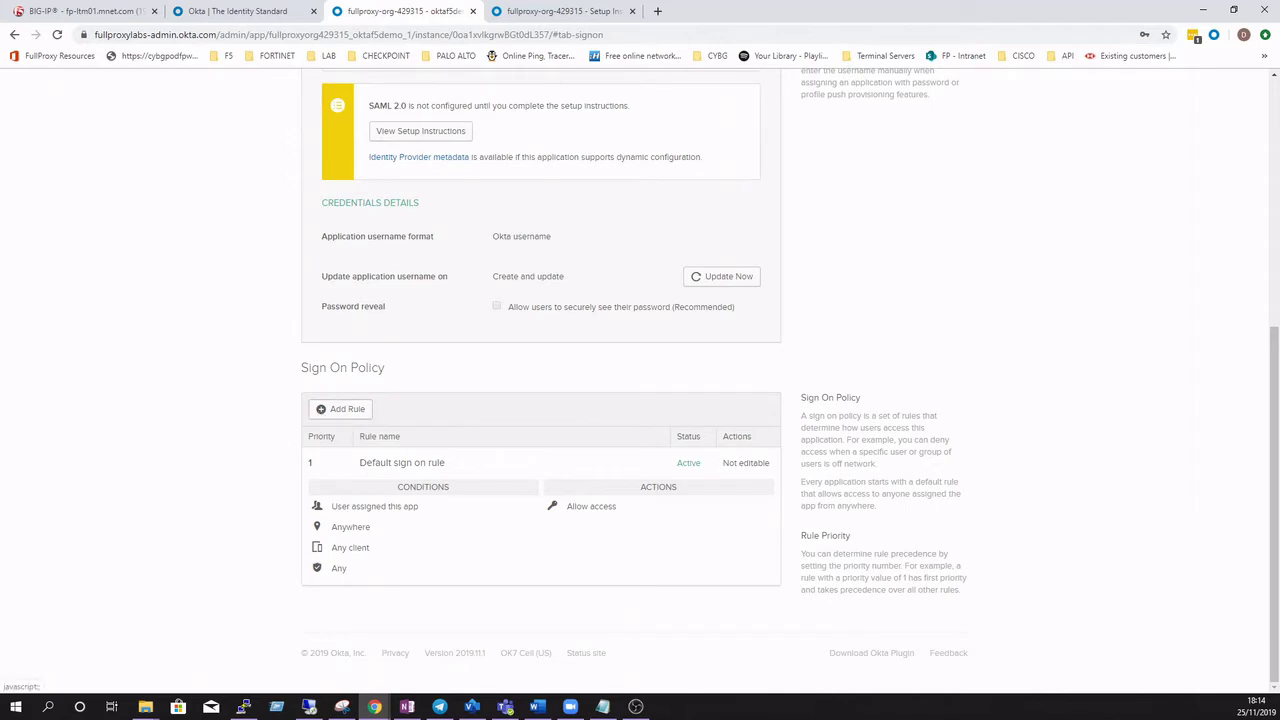
Step: Add an app sign-on rule named oktaf5demo-non-admin-users
{"action": "left_click", "coordinate": [330, 409]}
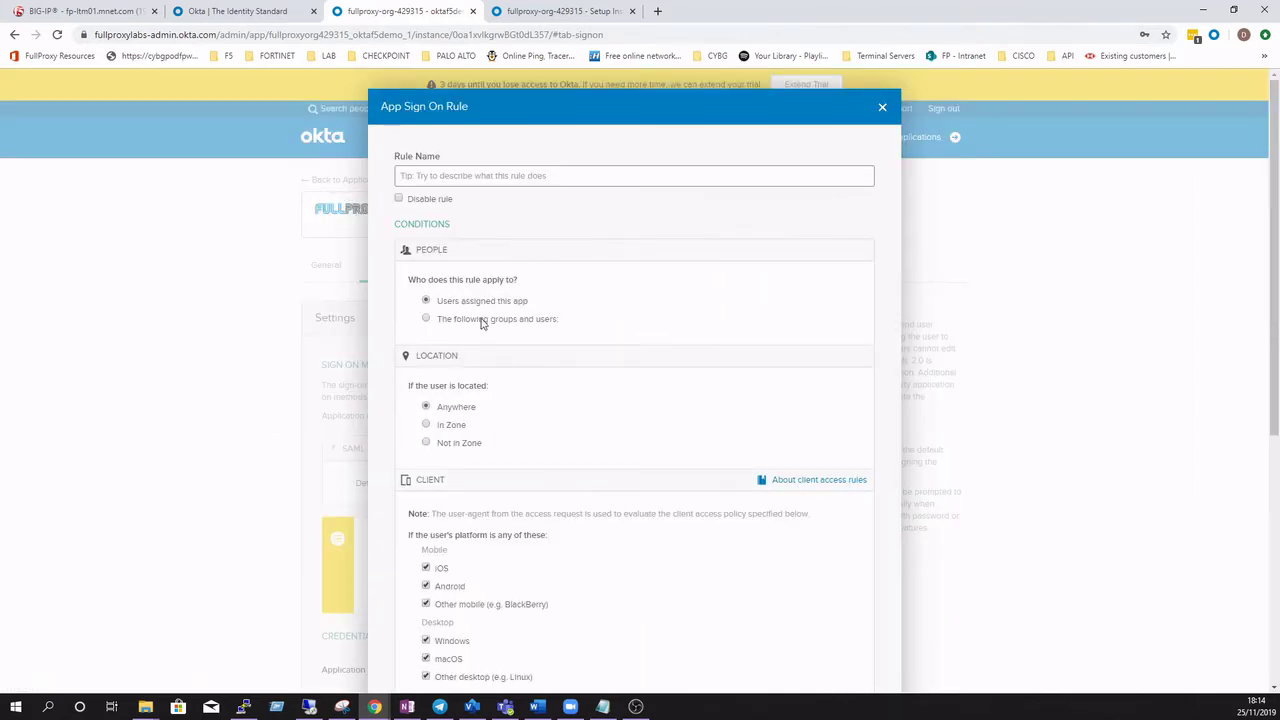
{"action": "key", "text": "alt+Tab"}
{"action": "left_click", "coordinate": [438, 176]}
{"action": "type", "text": "okta"}
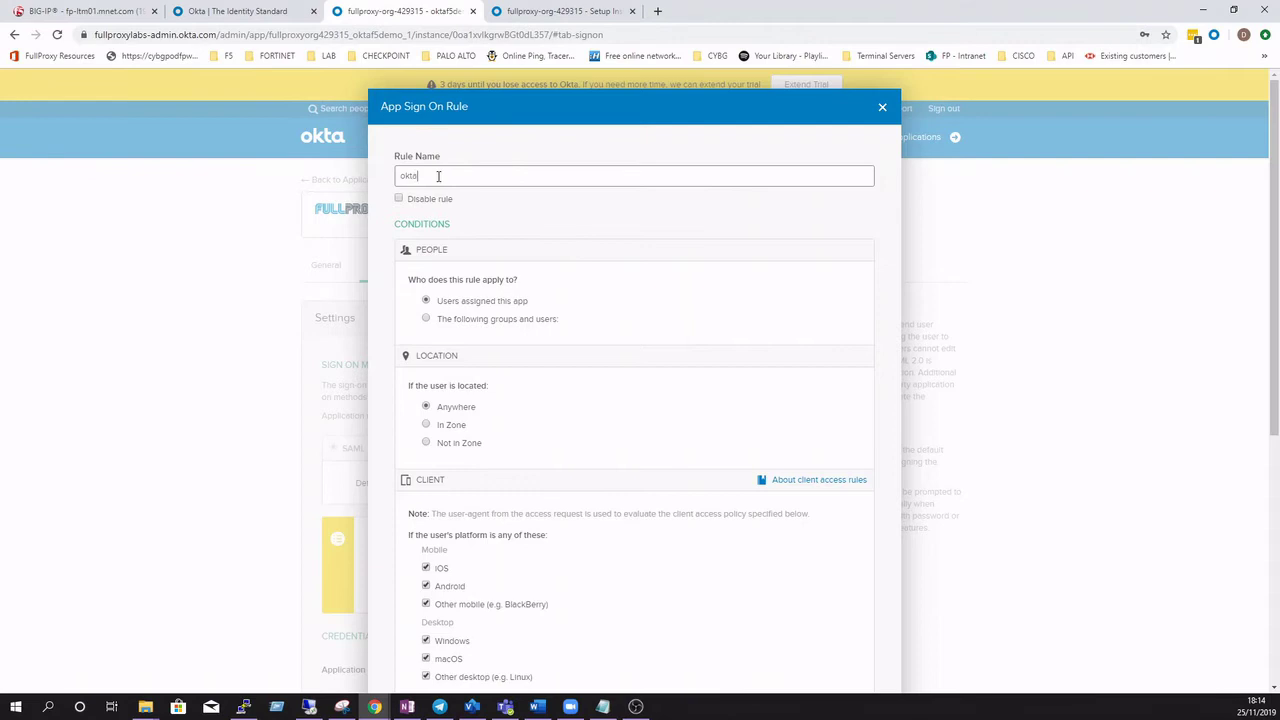
{"action": "type", "text": "f5demo-non-admin-users"}
{"action": "left_click", "coordinate": [604, 218]}
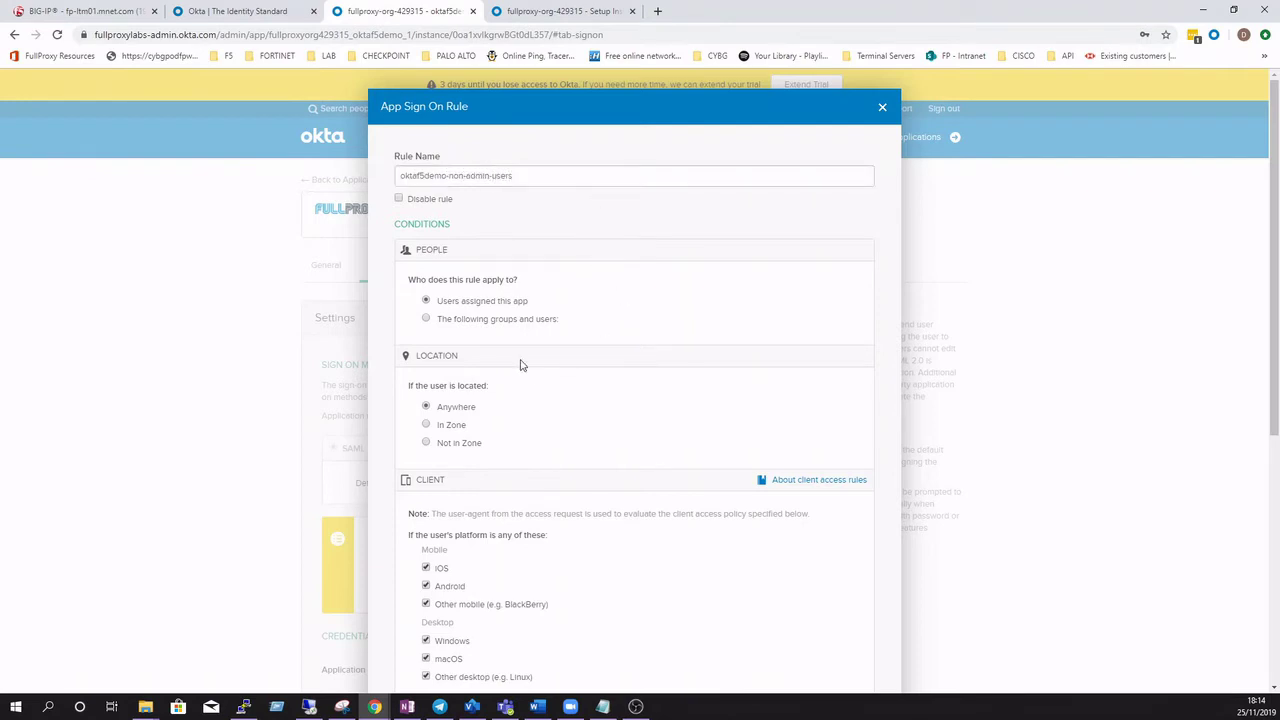
Step: Apply the rule to specific groups and users, adding the signed-in administrator's account as the user
{"action": "left_click", "coordinate": [505, 322]}
{"action": "scroll", "coordinate": [677, 329], "scroll_direction": "down", "scroll_amount": 1}
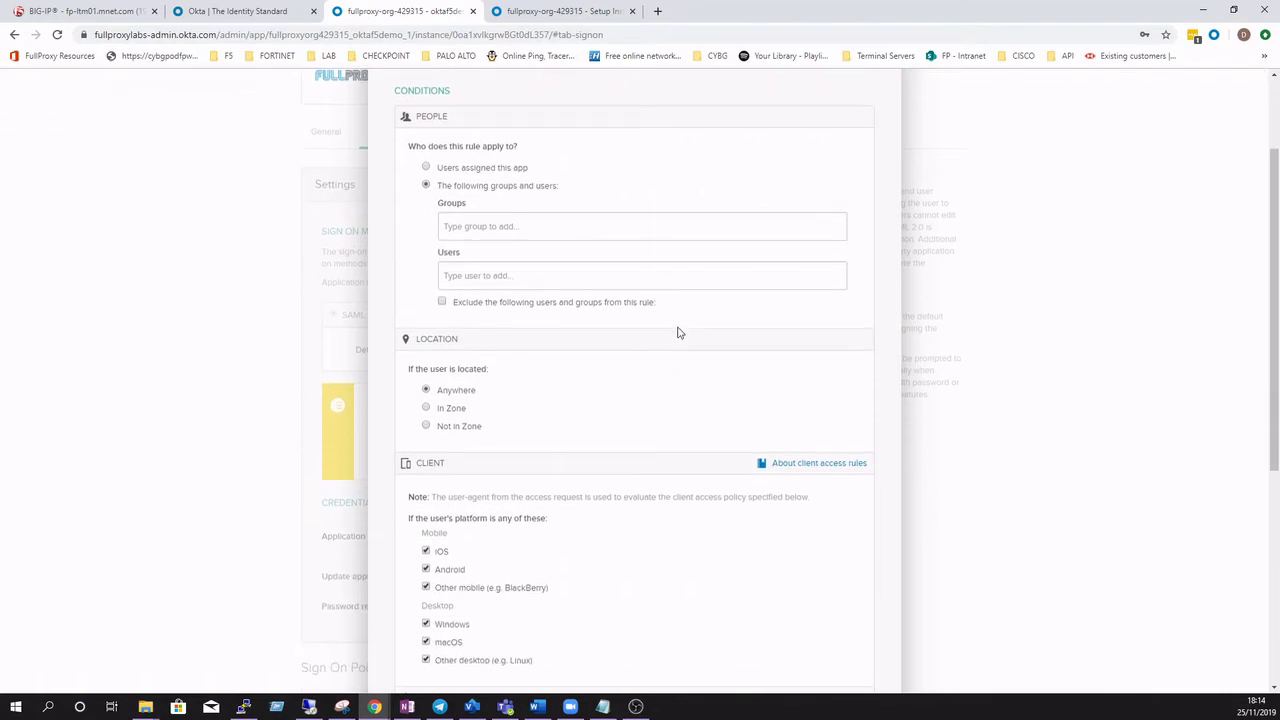
{"action": "left_click", "coordinate": [498, 170]}
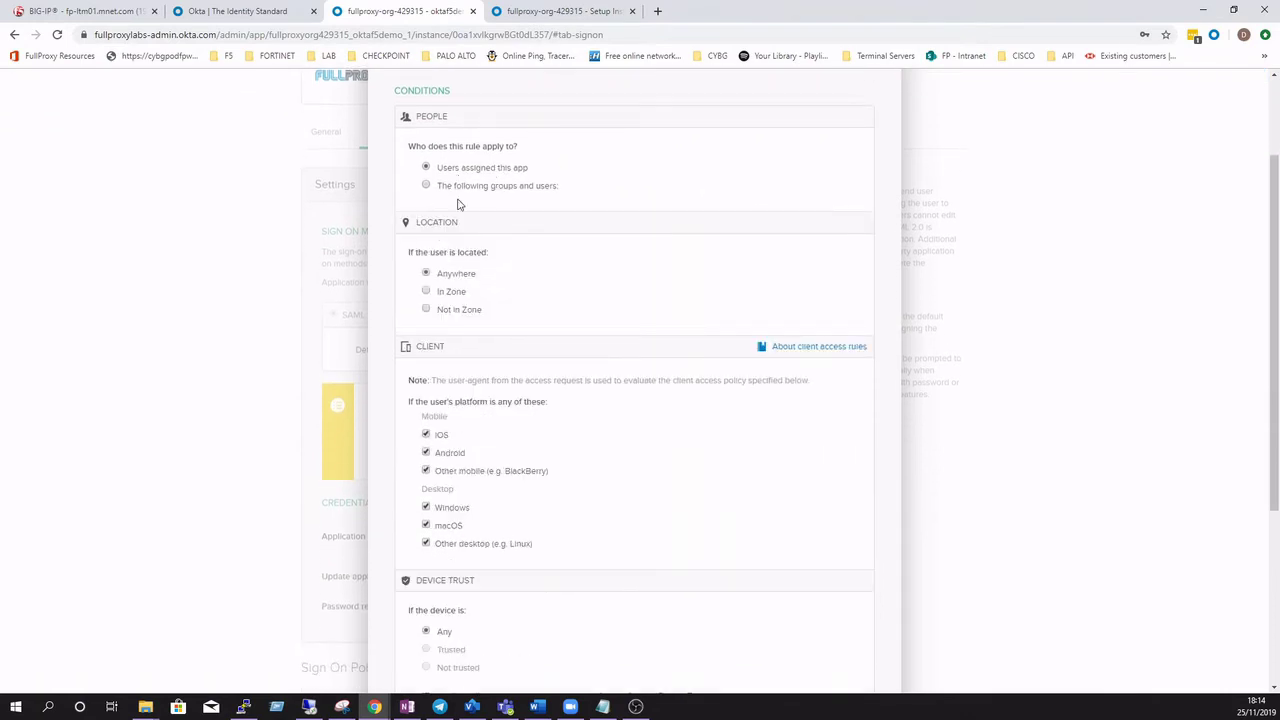
{"action": "left_click", "coordinate": [426, 186]}
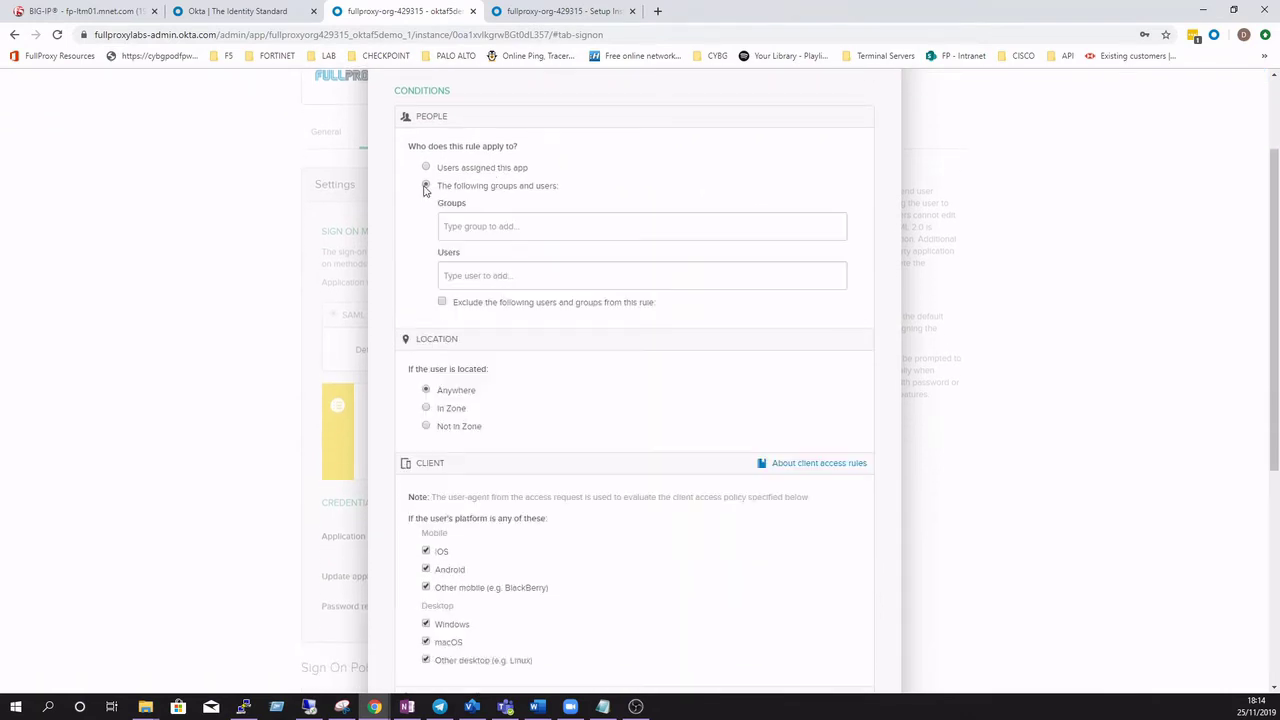
{"action": "left_click", "coordinate": [489, 271]}
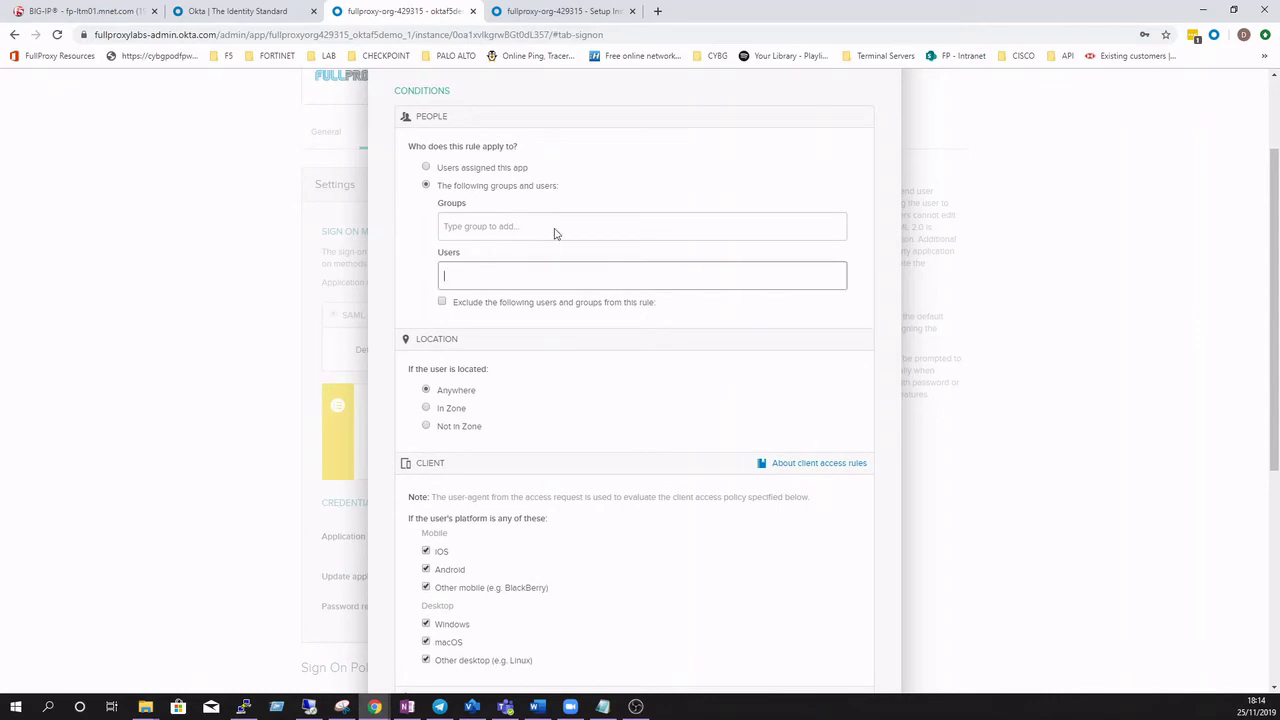
{"action": "type", "text": "david"}
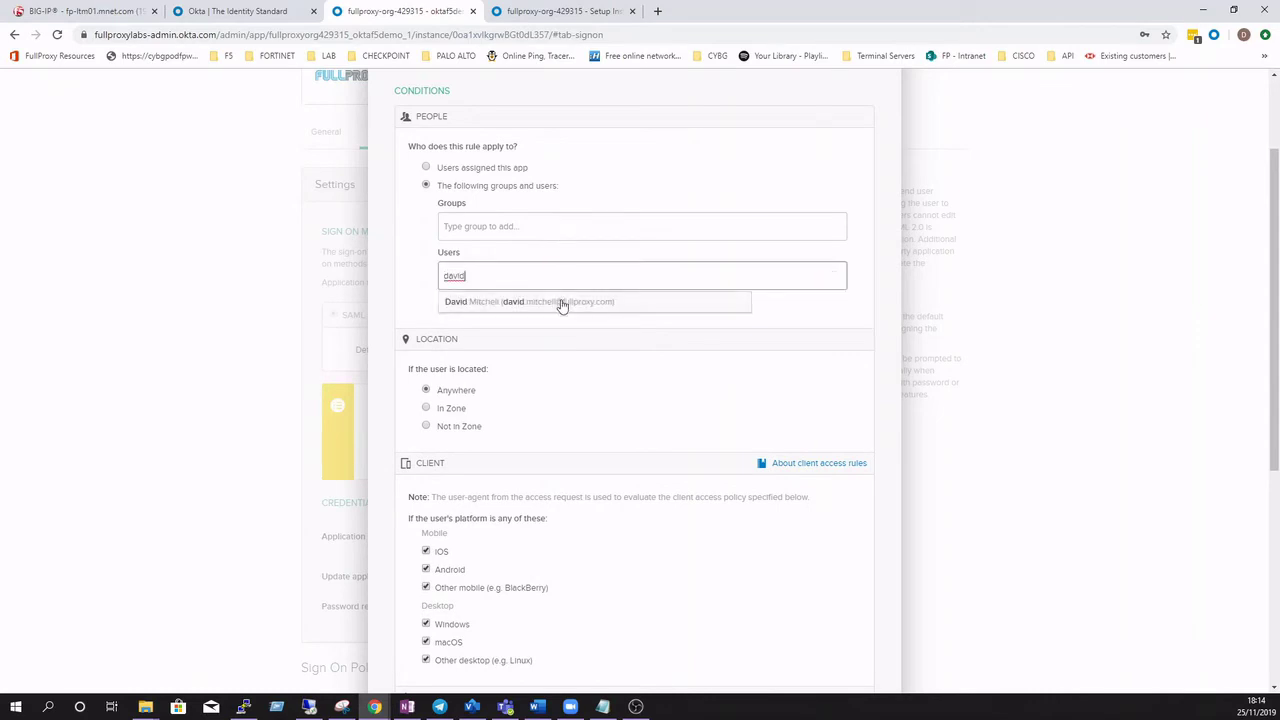
{"action": "left_click", "coordinate": [562, 303]}
Step: Enable the rule's prompts for re-authentication and for a multifactor factor under its access actions
{"action": "scroll", "coordinate": [663, 317], "scroll_direction": "down", "scroll_amount": 4}
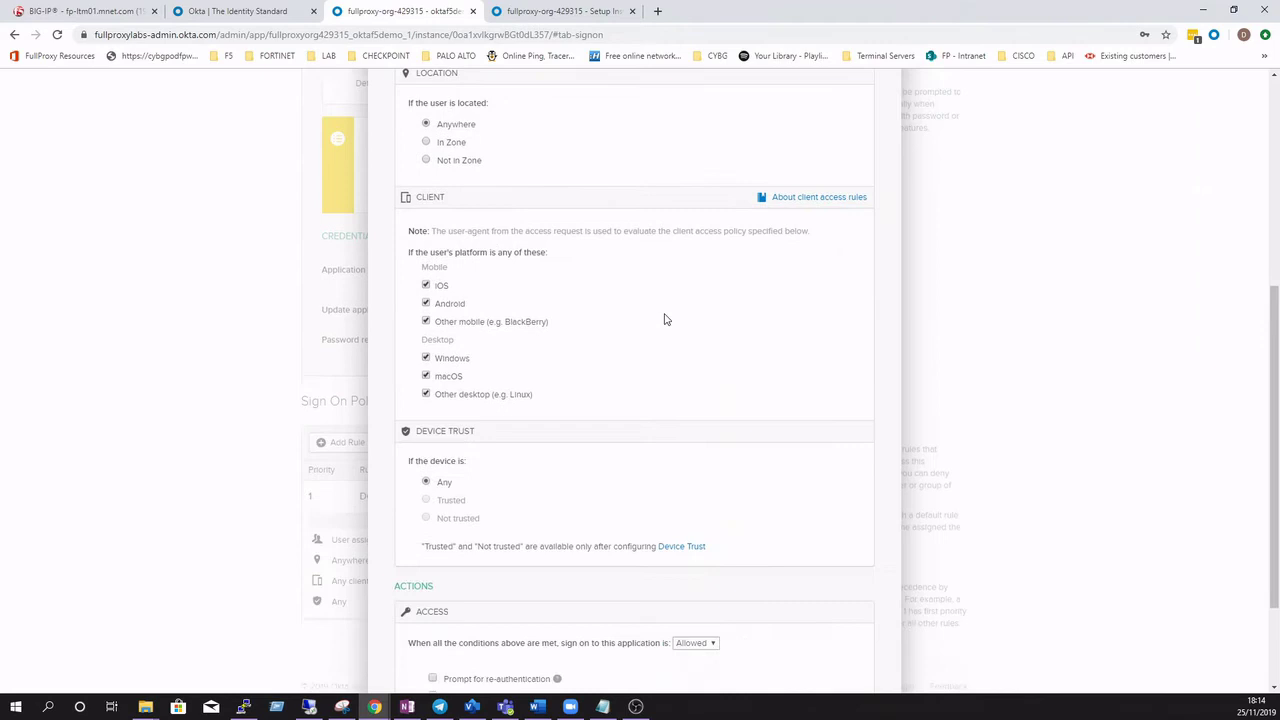
{"action": "left_click", "coordinate": [432, 536]}
{"action": "left_click", "coordinate": [432, 573]}
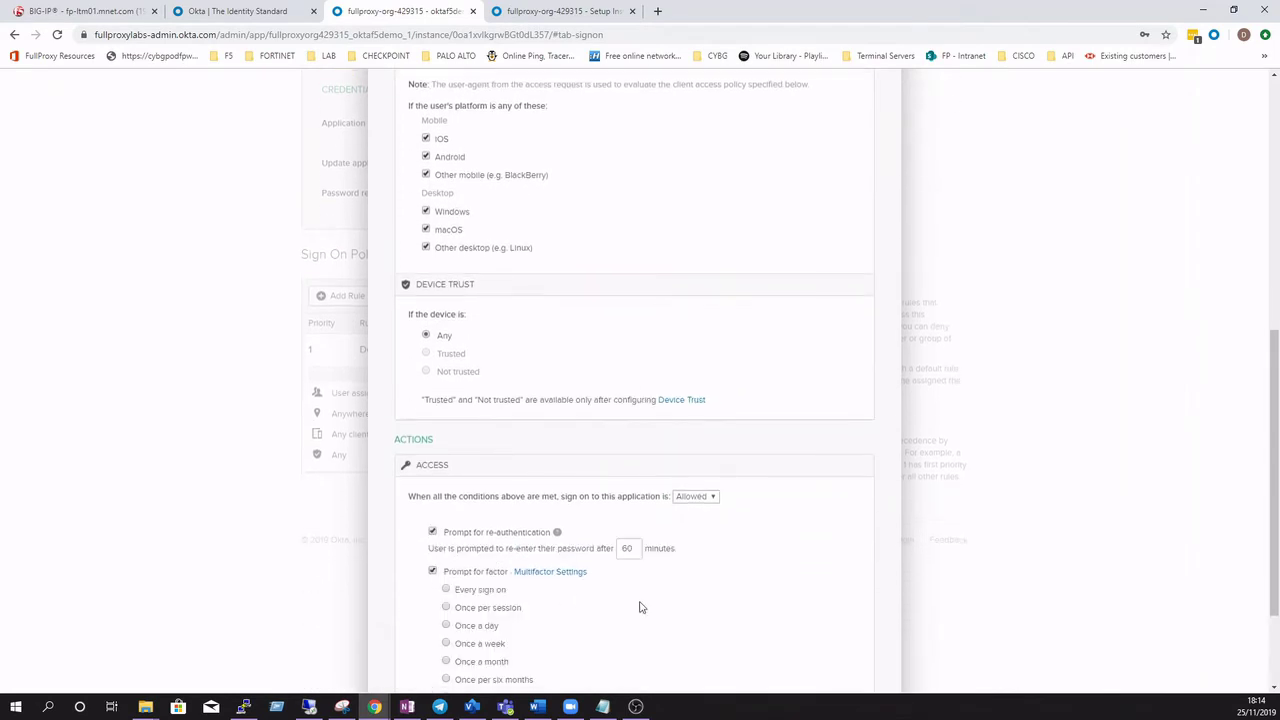
{"action": "scroll", "coordinate": [637, 606], "scroll_direction": "down", "scroll_amount": 2}
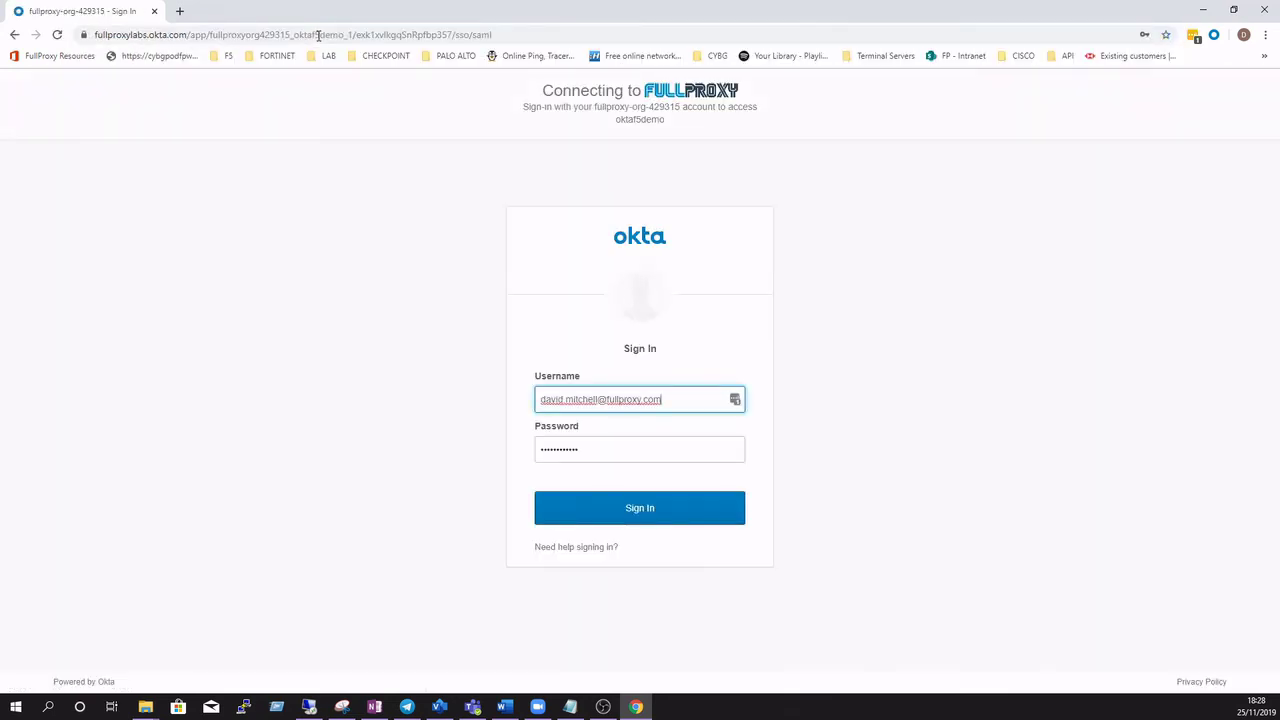
Step: Sign in to oktaf5demo by re-entering the account password, and send an Okta Verify push to the registered mobile
{"action": "double_click", "coordinate": [609, 449]}
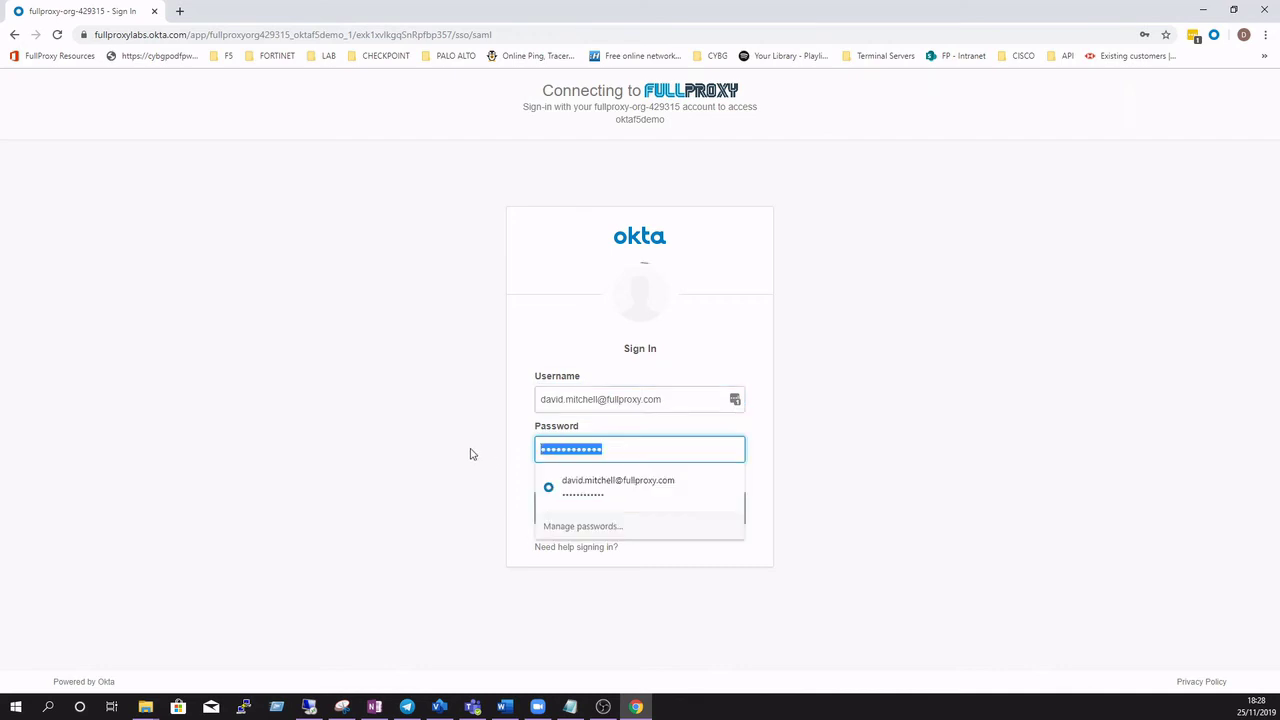
{"action": "type", "text": "p"}
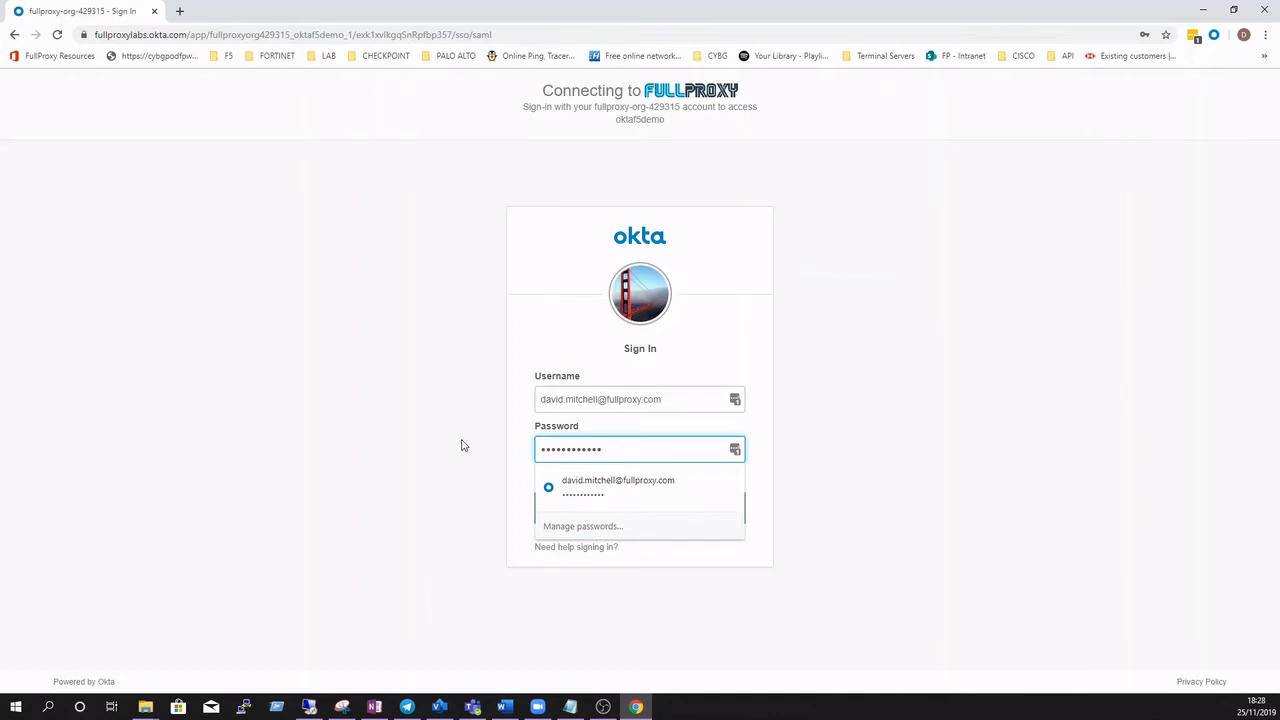
{"action": "left_click", "coordinate": [592, 519]}
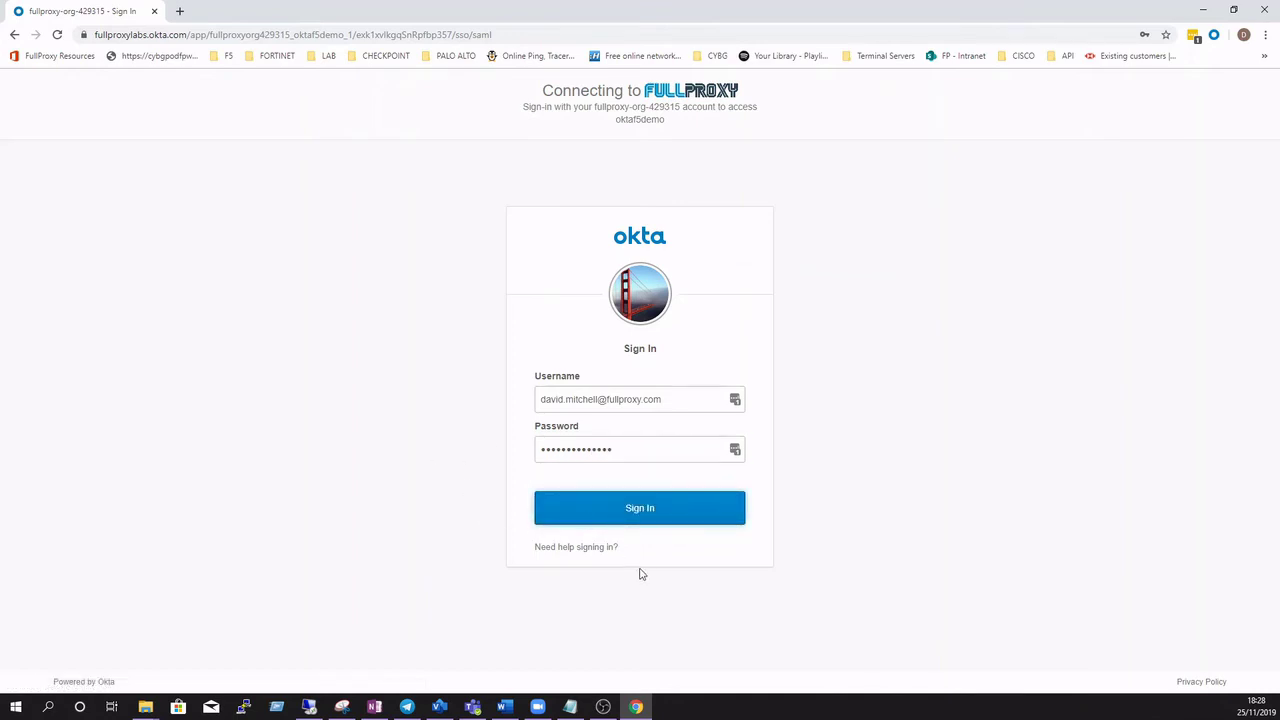
{"action": "left_click", "coordinate": [1143, 148]}
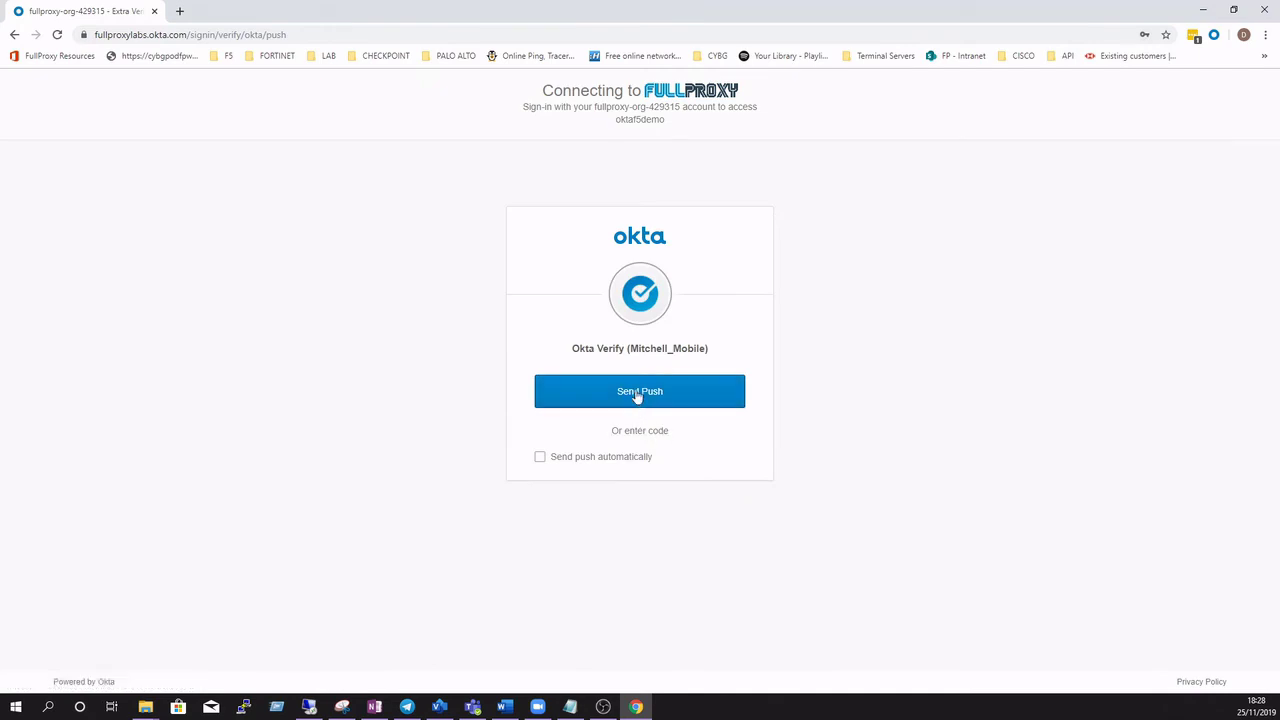
{"action": "left_click", "coordinate": [636, 393]}
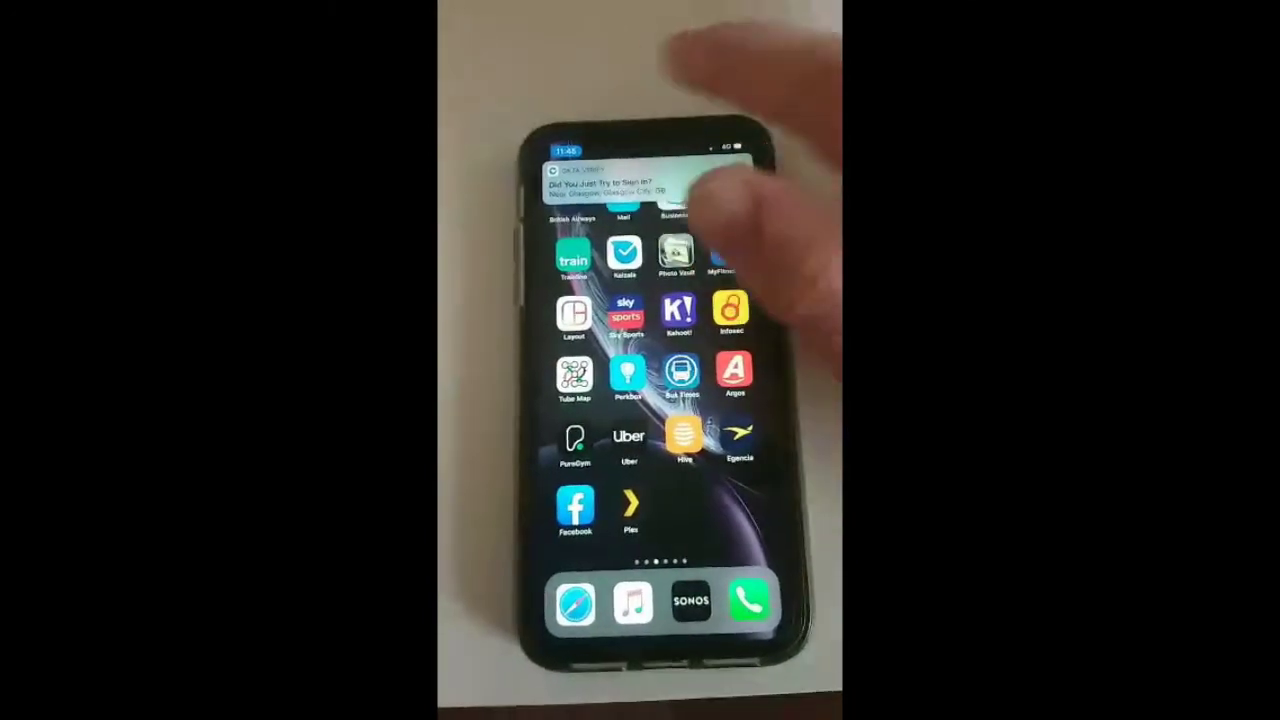
{"action": "left_click", "coordinate": [648, 180]}
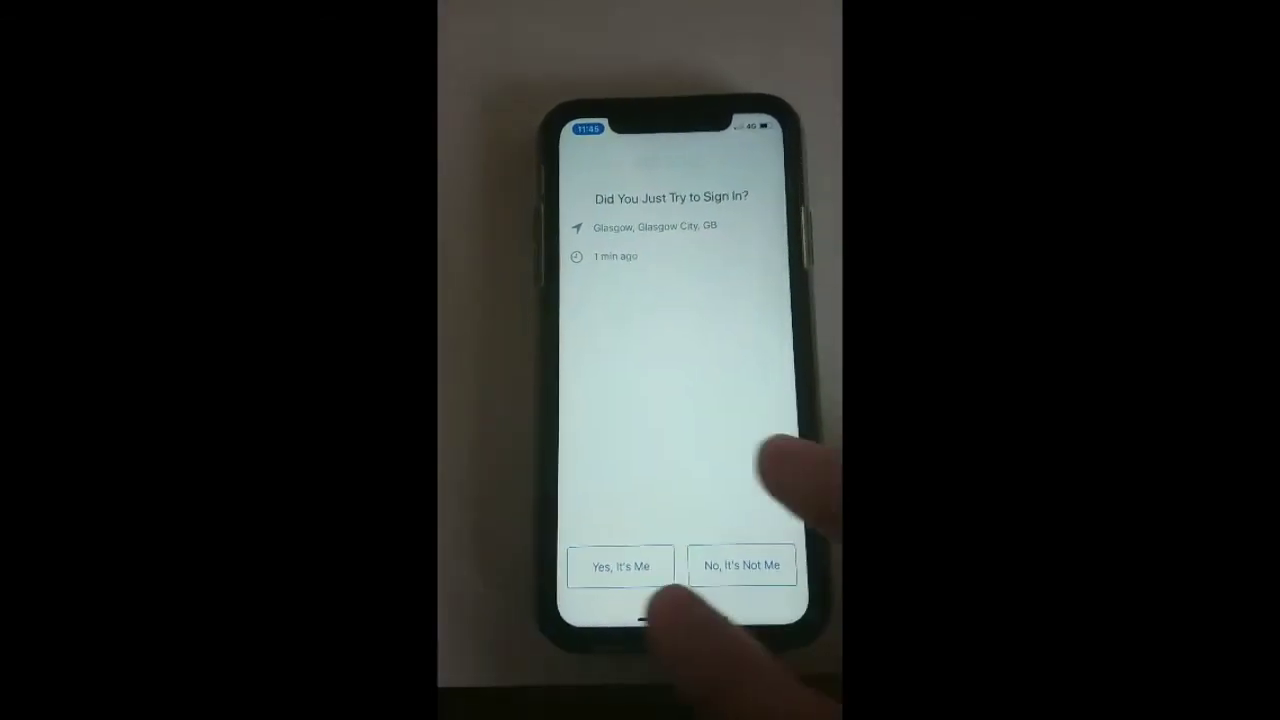
{"action": "left_click", "coordinate": [620, 566]}
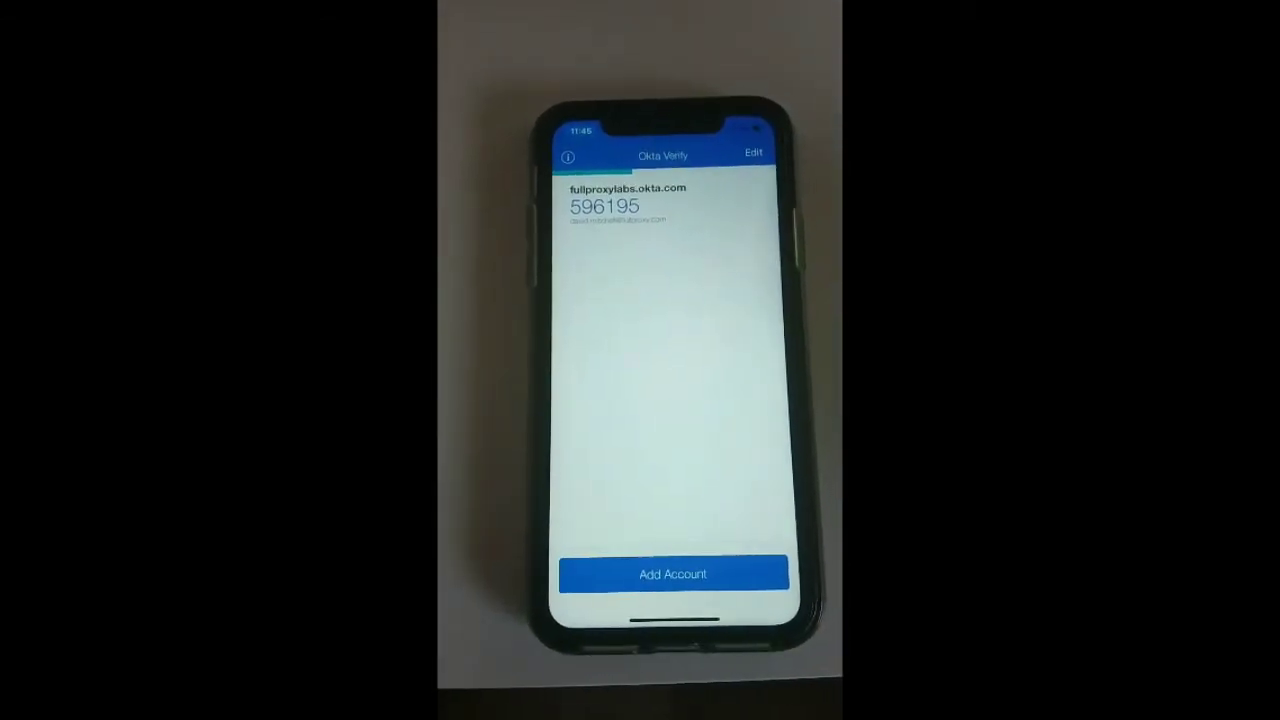